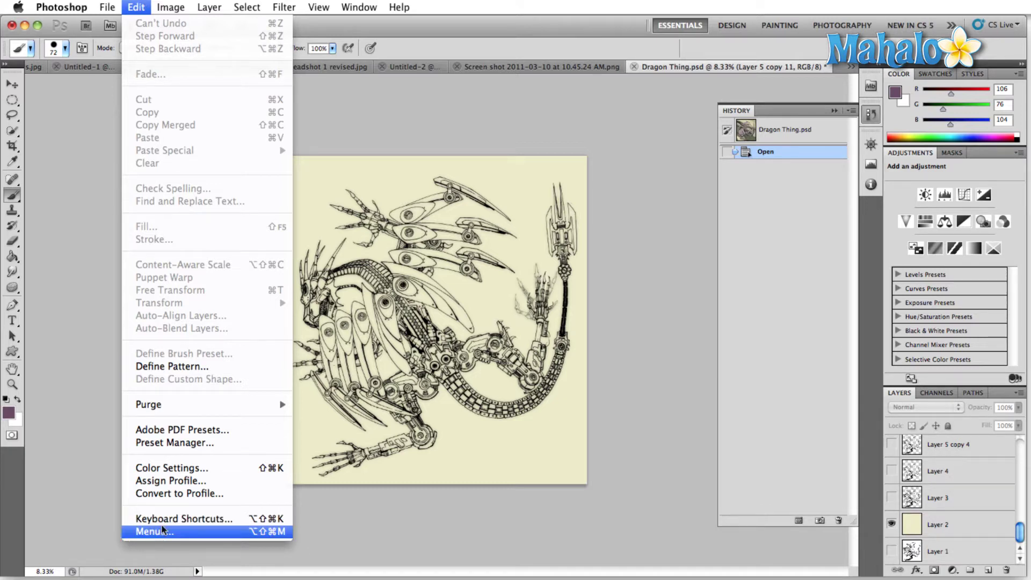
# Open Photoshop's Preferences with Cmd+K at the Plug-Ins page.
pyautogui.click(426, 257)
pyautogui.press('super+k')
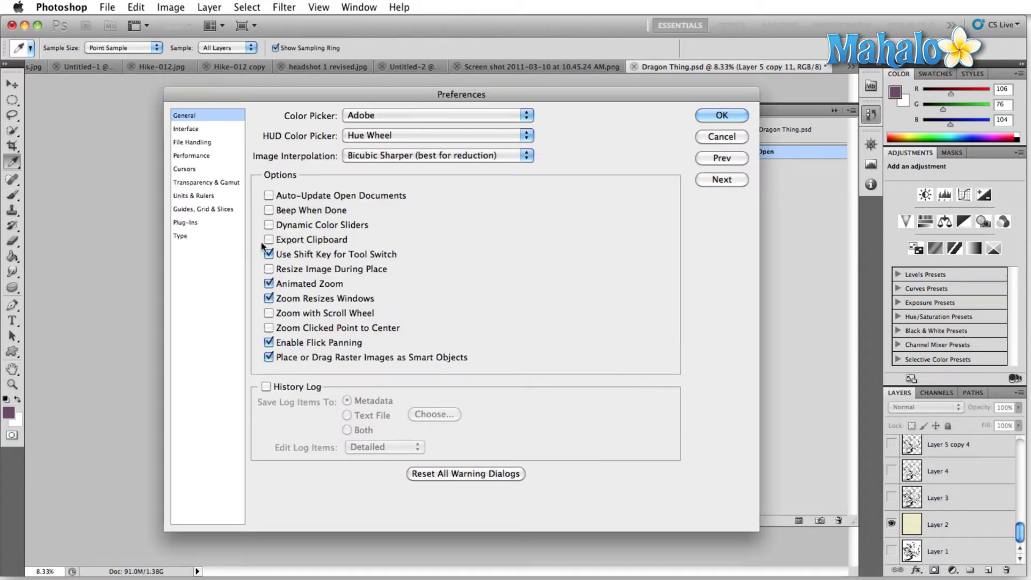
pyautogui.click(182, 223)
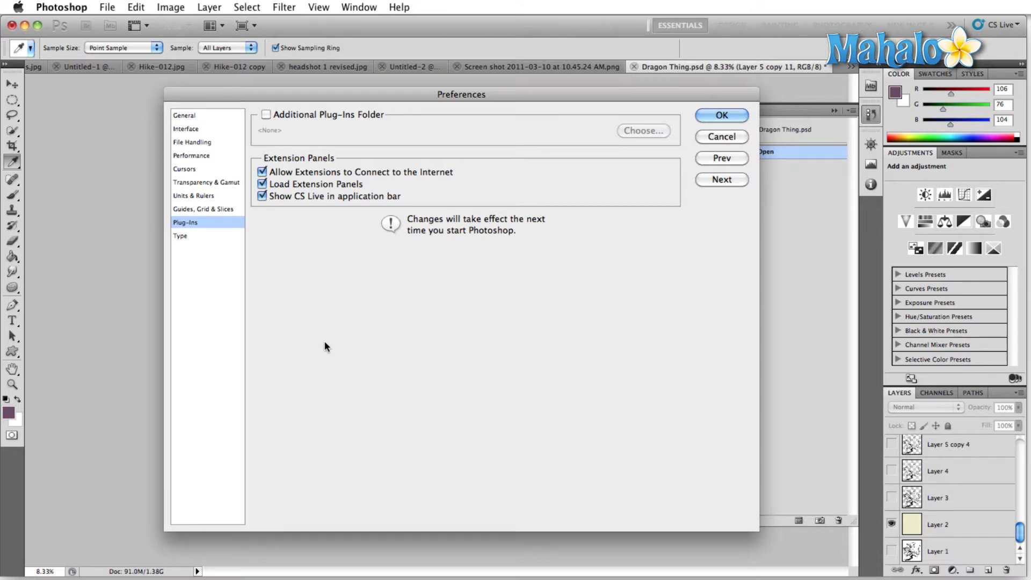
# Enable Additional Plug-Ins Folder and set it to a new 'Plugins' folder in Common Images.
pyautogui.click(267, 115)
pyautogui.moveTo(710, 172); pyautogui.dragTo(347, 155)
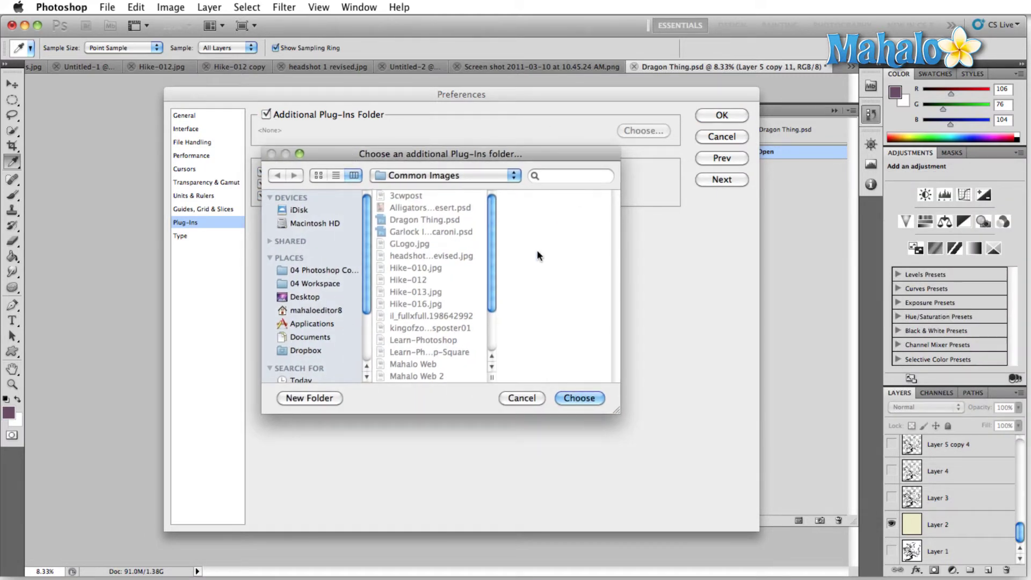
pyautogui.moveTo(488, 235); pyautogui.dragTo(495, 316)
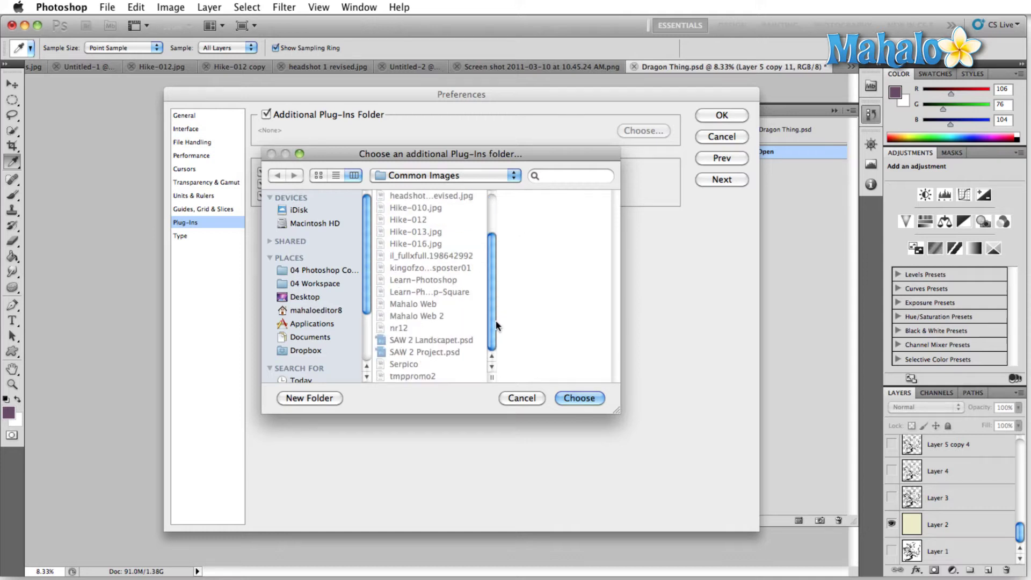
pyautogui.click(323, 397)
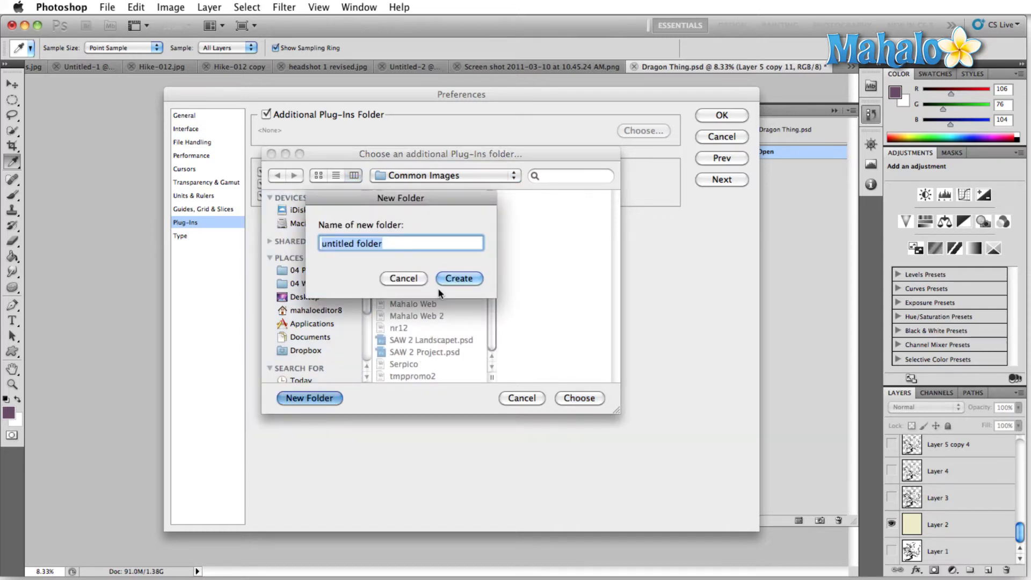
pyautogui.write('Plugins')
pyautogui.press('Return')
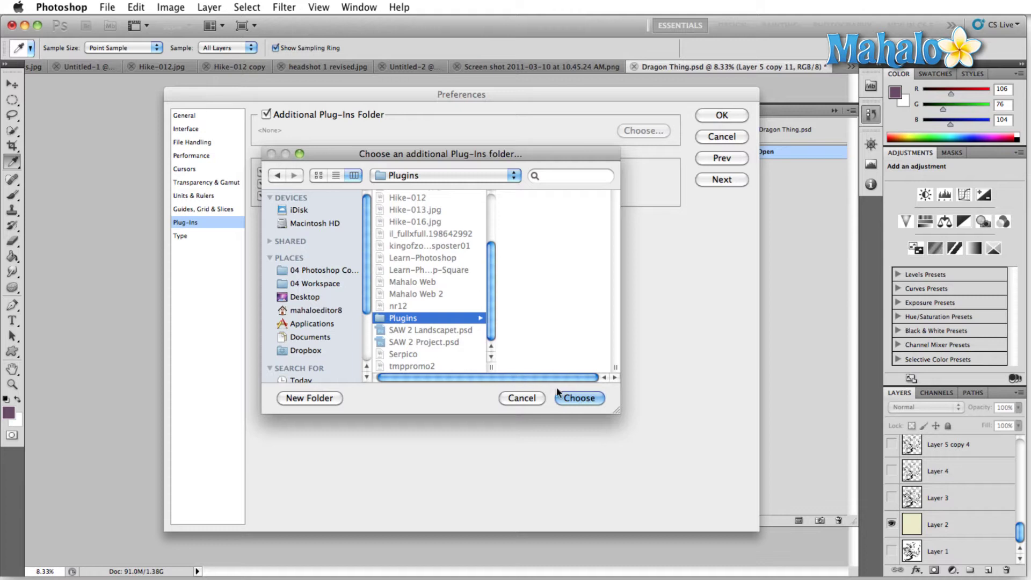
pyautogui.click(574, 397)
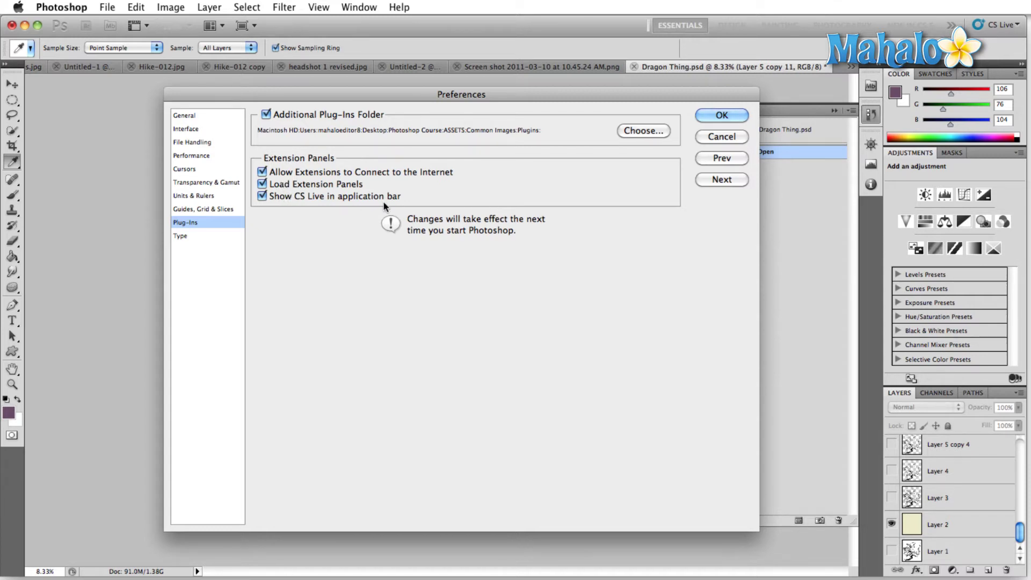
# Leave 'Show CS Live in application bar' on, cancel Preferences, and switch to Safari.
pyautogui.click(262, 196)
pyautogui.click(262, 197)
pyautogui.click(262, 196)
pyautogui.click(263, 196)
pyautogui.click(263, 196)
pyautogui.click(262, 197)
pyautogui.click(709, 137)
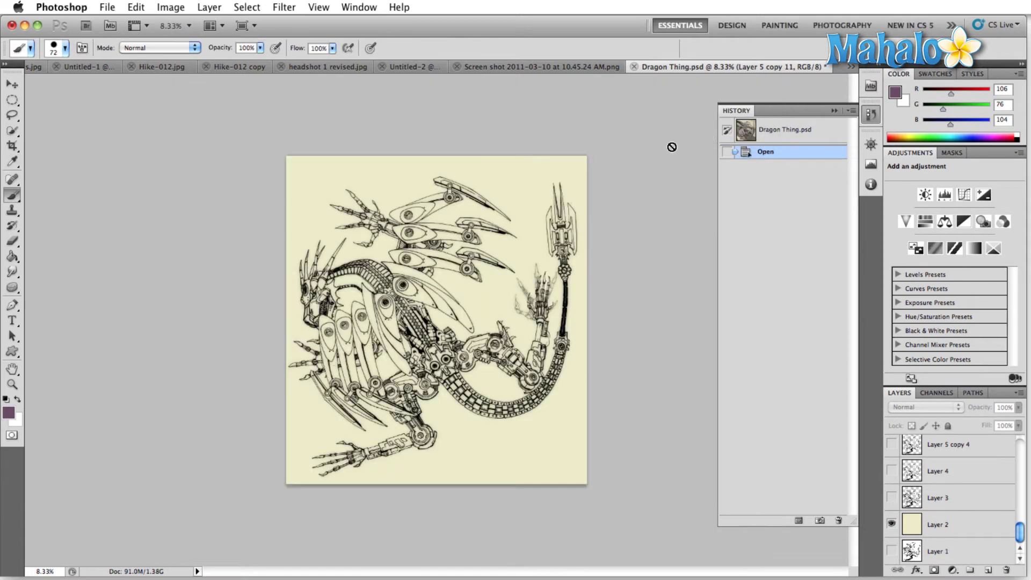
pyautogui.press('super+Tab')
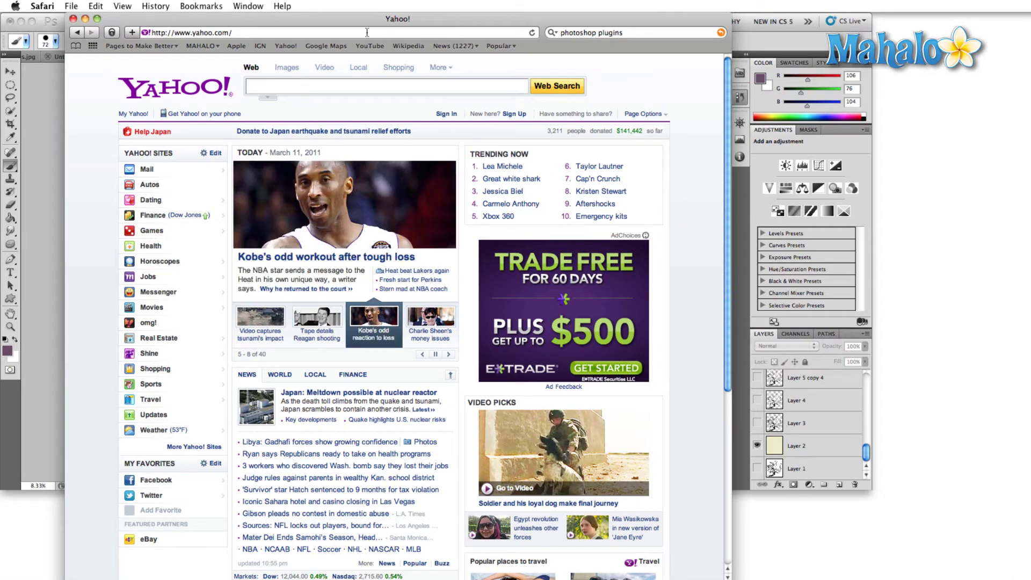
# Search Yahoo for 'photoshop plugins' and open The Plugin Site's free plugins result.
pyautogui.click(331, 88)
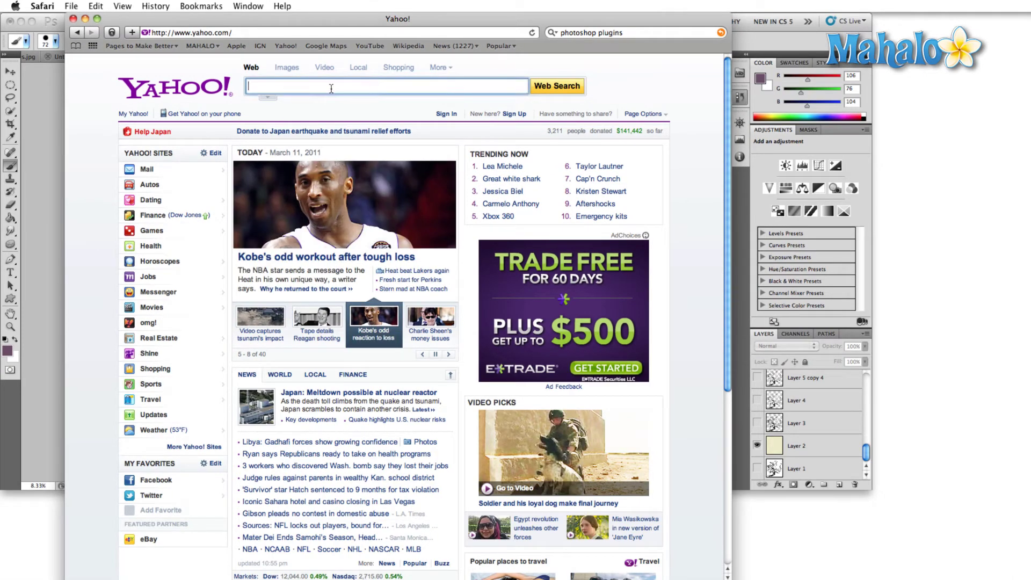
pyautogui.write('phot')
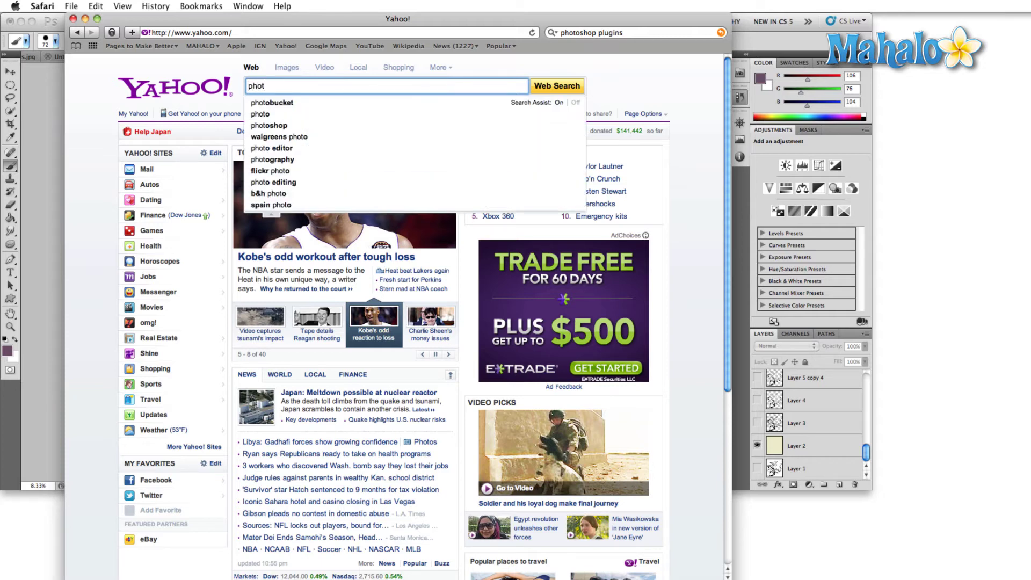
pyautogui.write('oshop p')
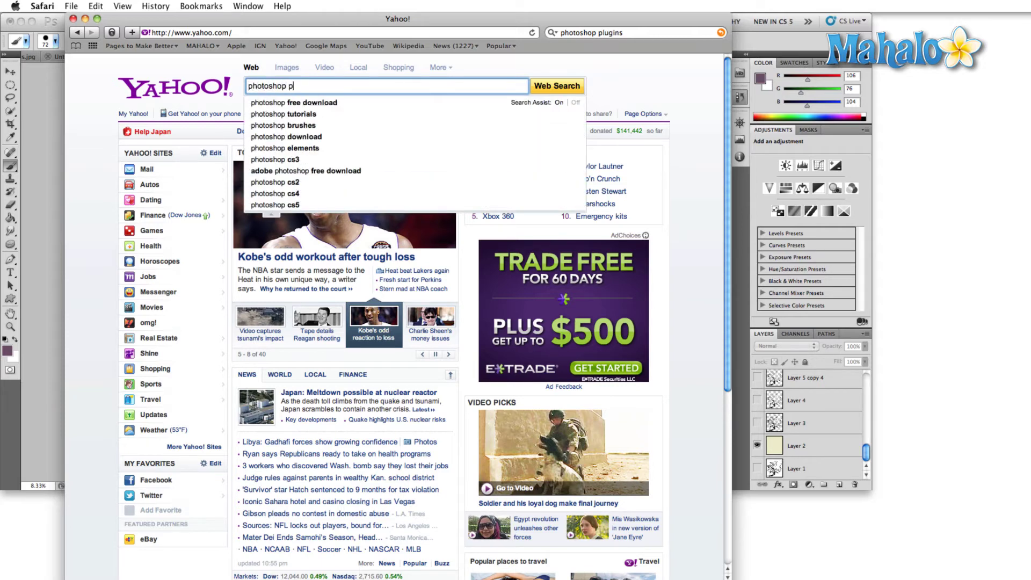
pyautogui.write('lugins')
pyautogui.press('Return')
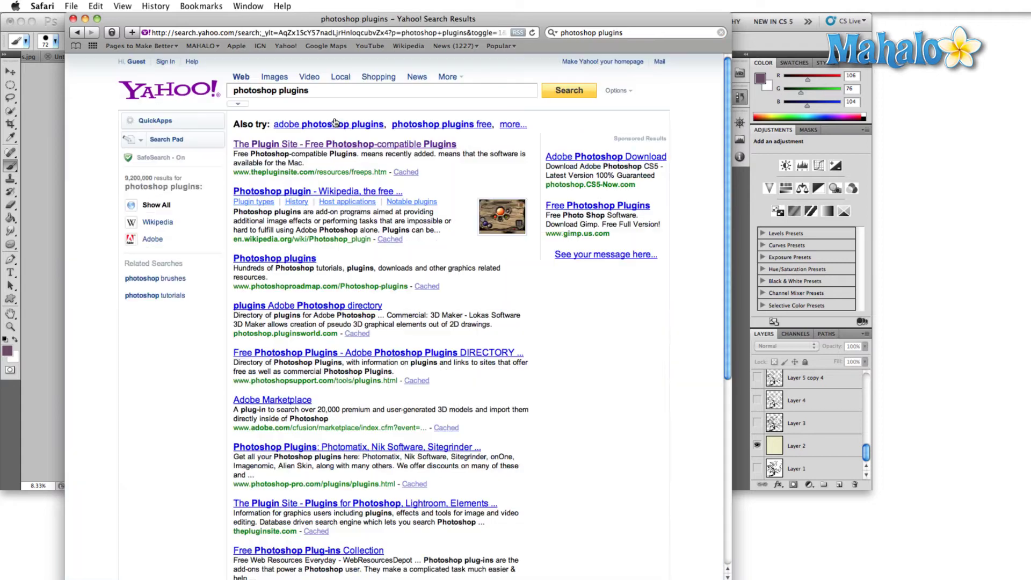
pyautogui.click(282, 146)
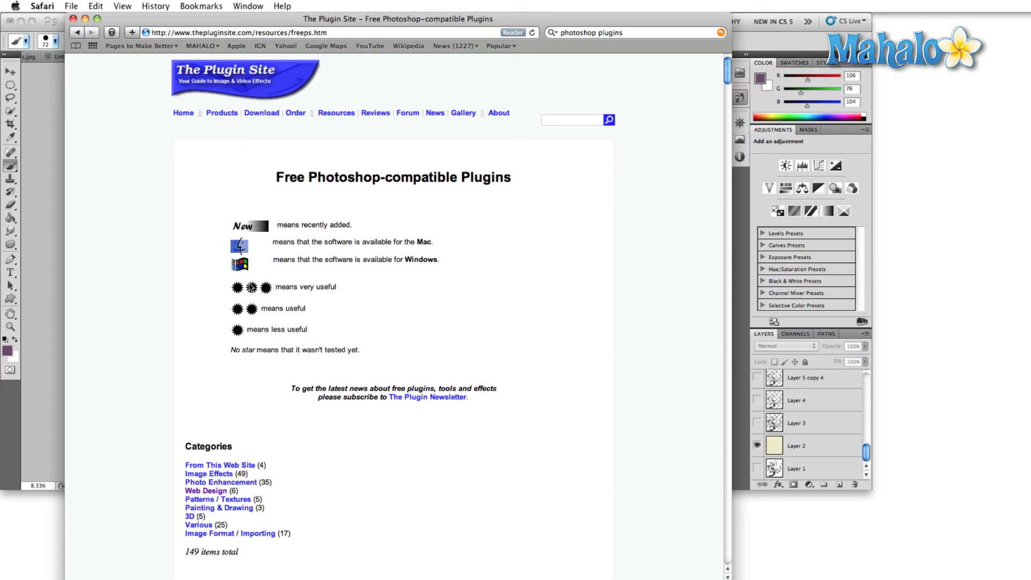
pyautogui.moveTo(303, 286); pyautogui.dragTo(281, 329)
pyautogui.click(293, 311)
pyautogui.scroll(-10, 300, 269)
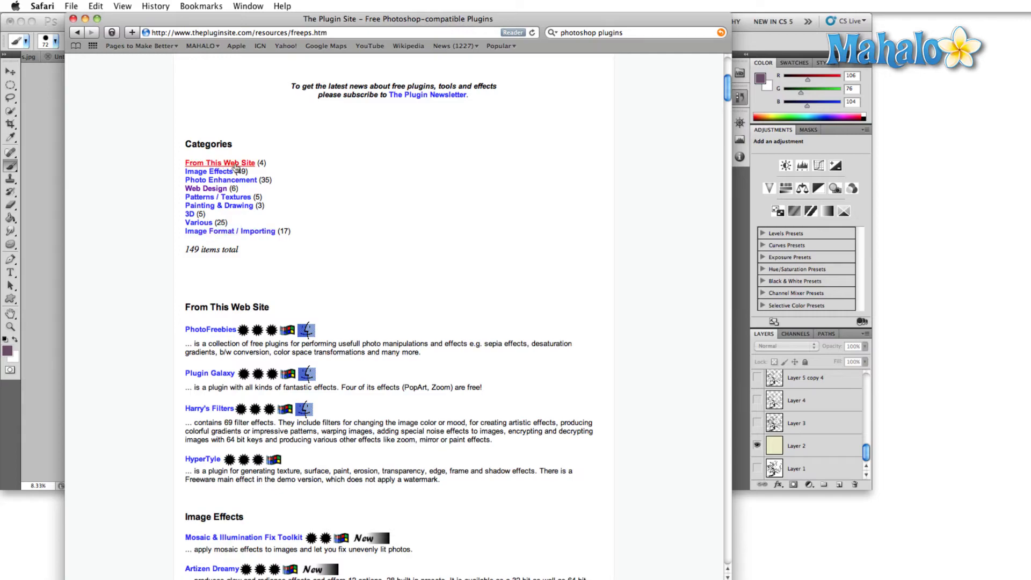
pyautogui.scroll(-20, 337, 236)
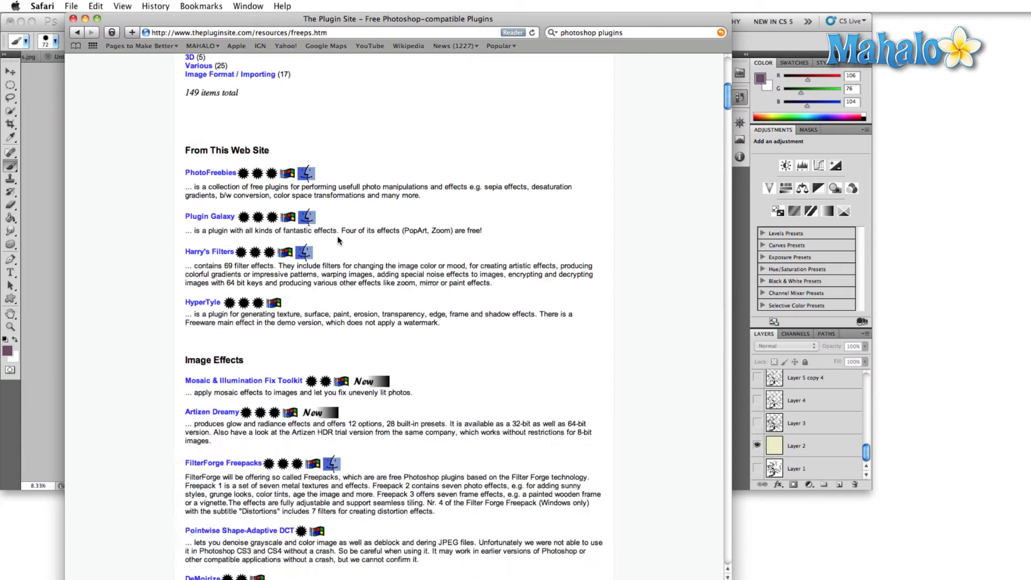
pyautogui.scroll(-3, 338, 240)
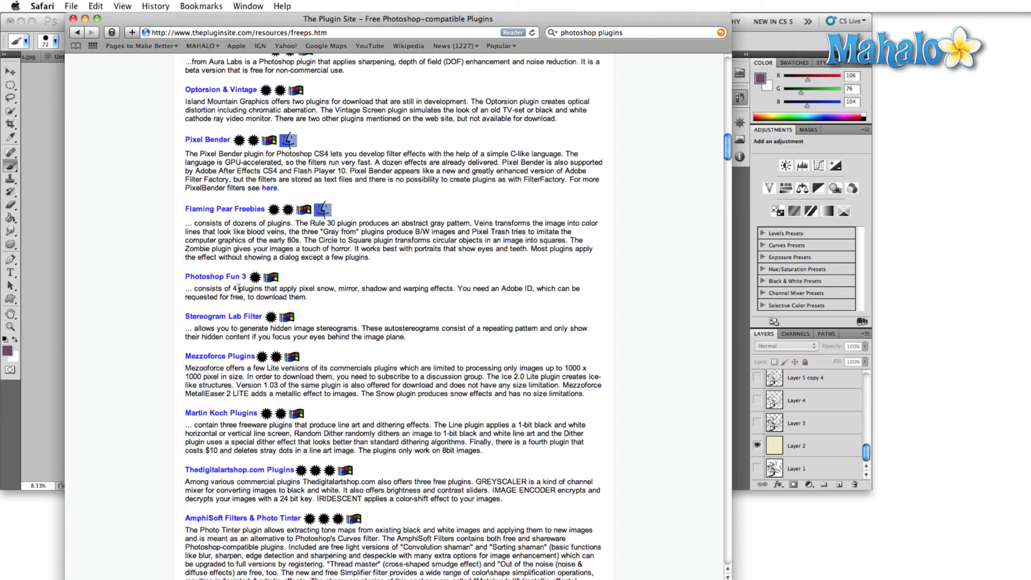
pyautogui.moveTo(264, 288); pyautogui.dragTo(387, 289)
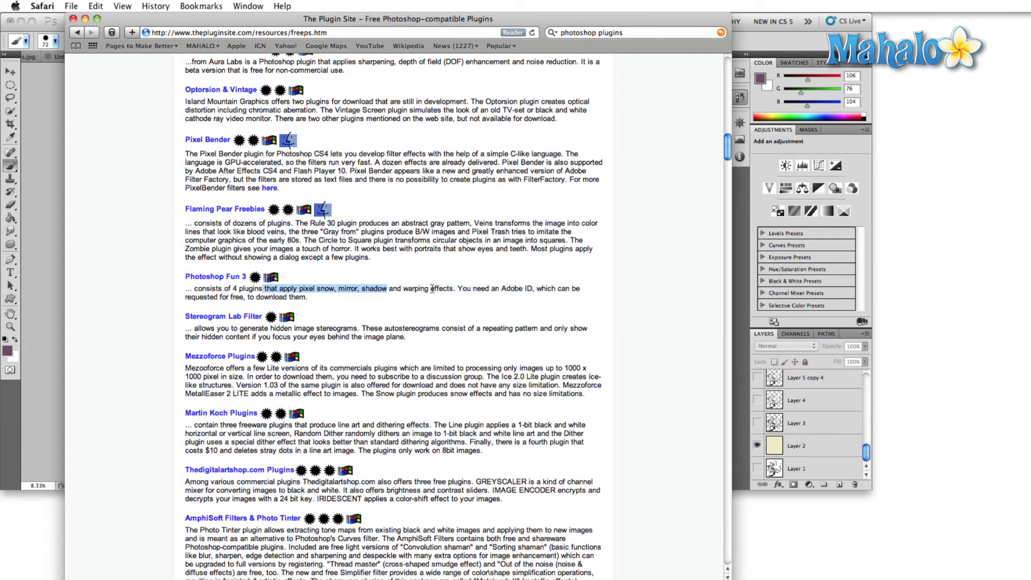
pyautogui.scroll(-1, 289, 318)
pyautogui.scroll(5, 289, 319)
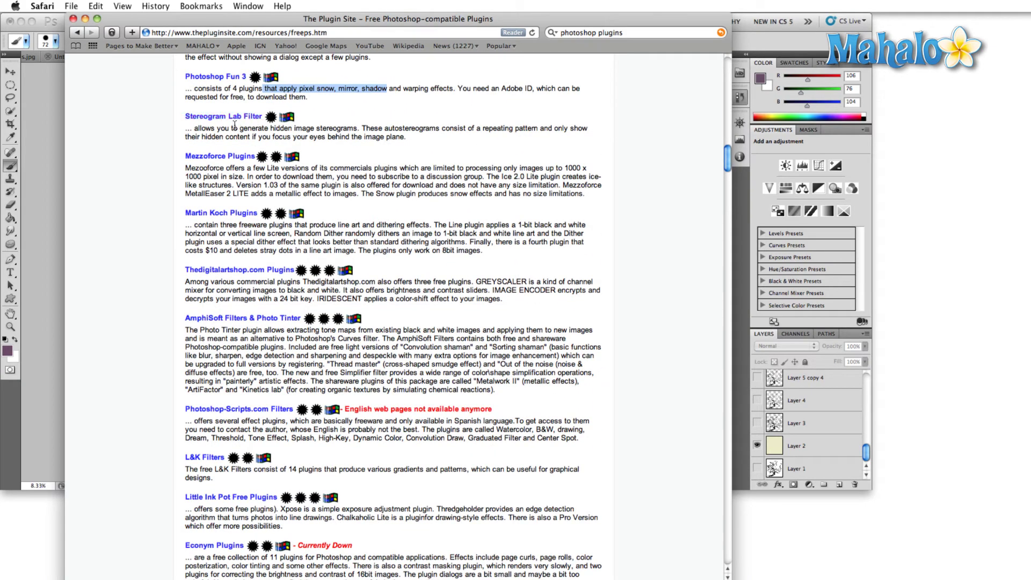
pyautogui.moveTo(269, 128); pyautogui.dragTo(400, 130)
pyautogui.scroll(-15, 392, 223)
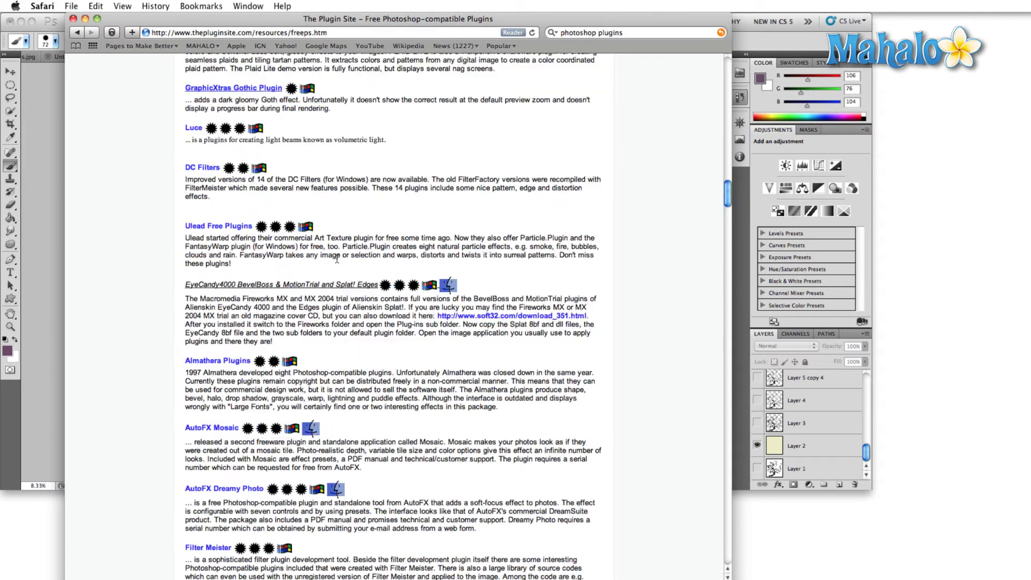
pyautogui.scroll(18, 295, 427)
pyautogui.scroll(15, 402, 451)
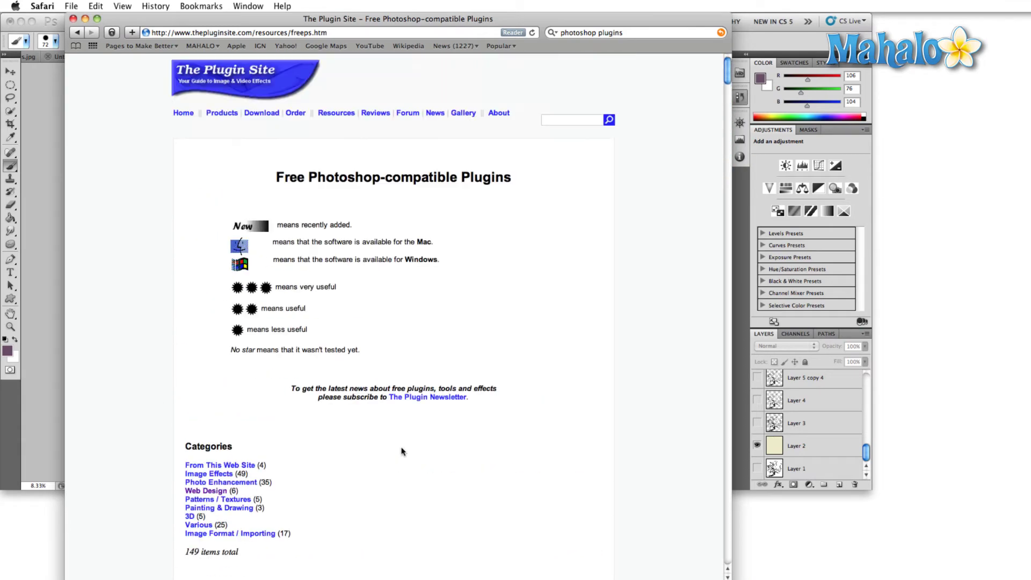
pyautogui.scroll(-15, 402, 451)
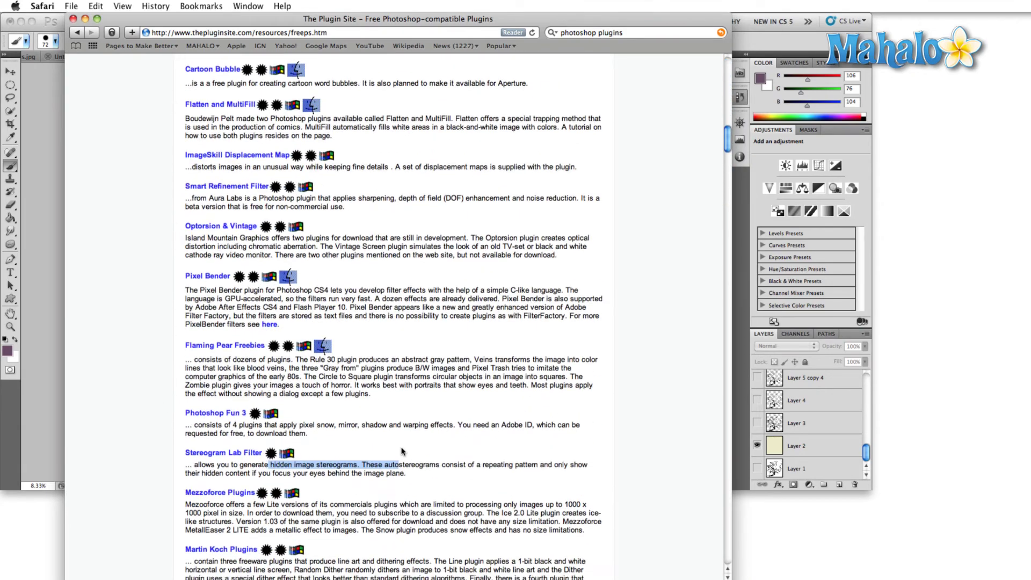
pyautogui.scroll(-5, 402, 450)
pyautogui.scroll(20, 402, 450)
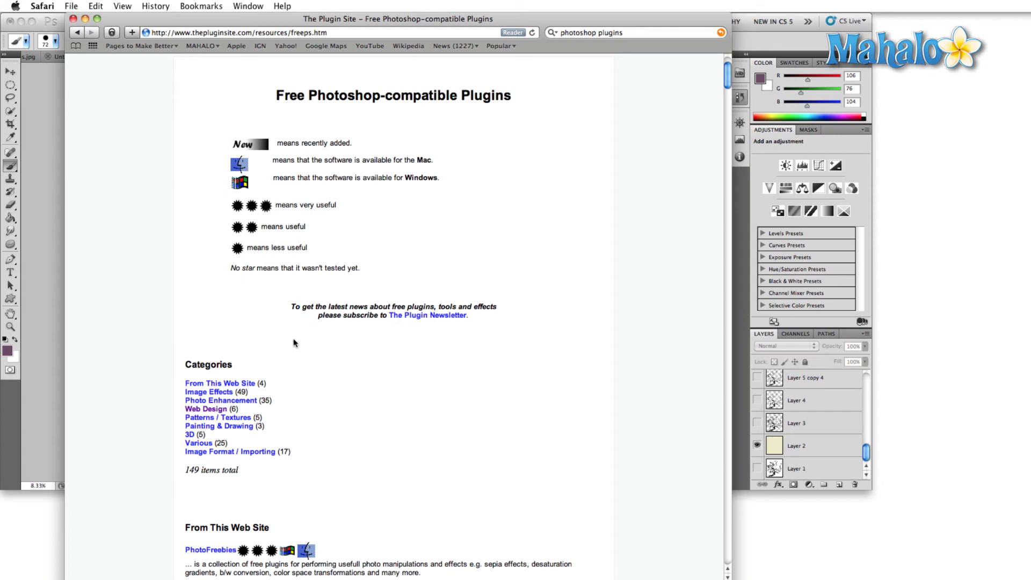
pyautogui.scroll(-10, 217, 243)
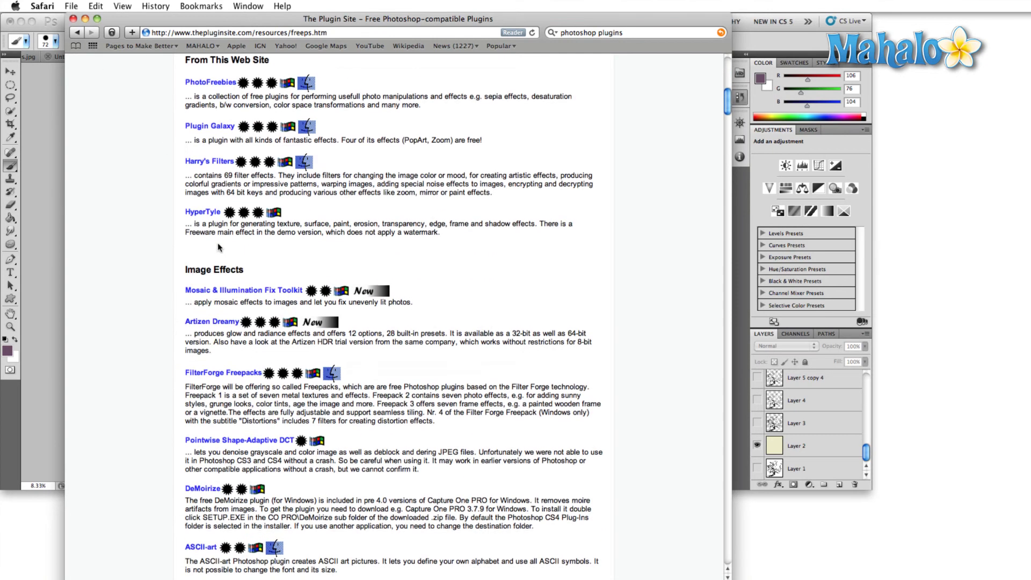
pyautogui.scroll(5, 153, 350)
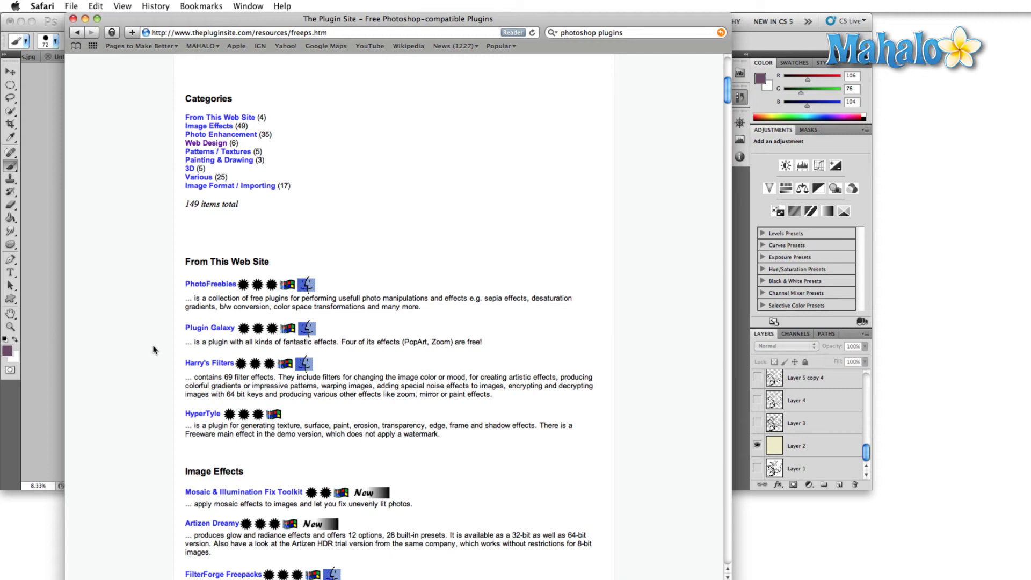
pyautogui.click(209, 330)
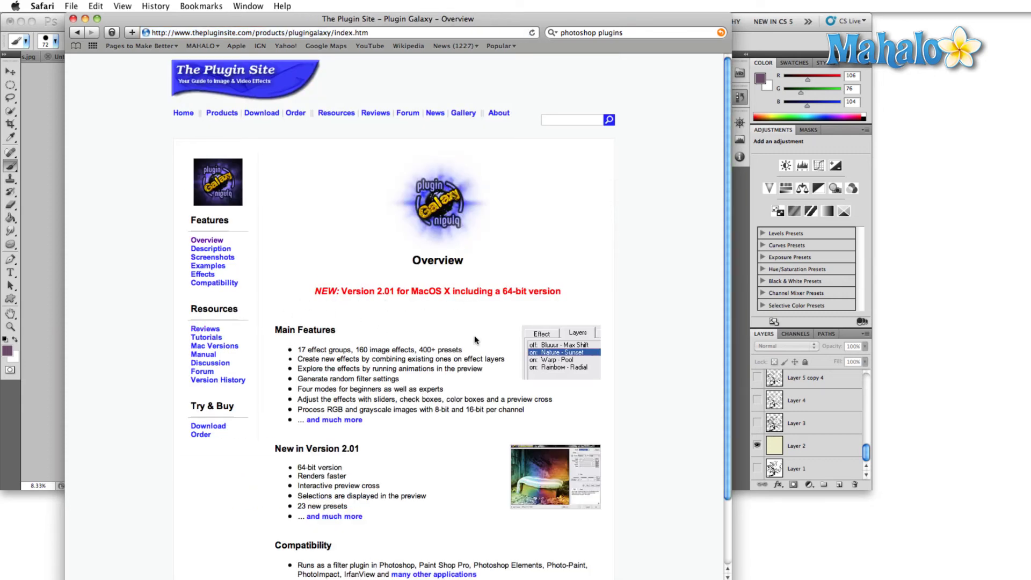
pyautogui.scroll(-3, 404, 347)
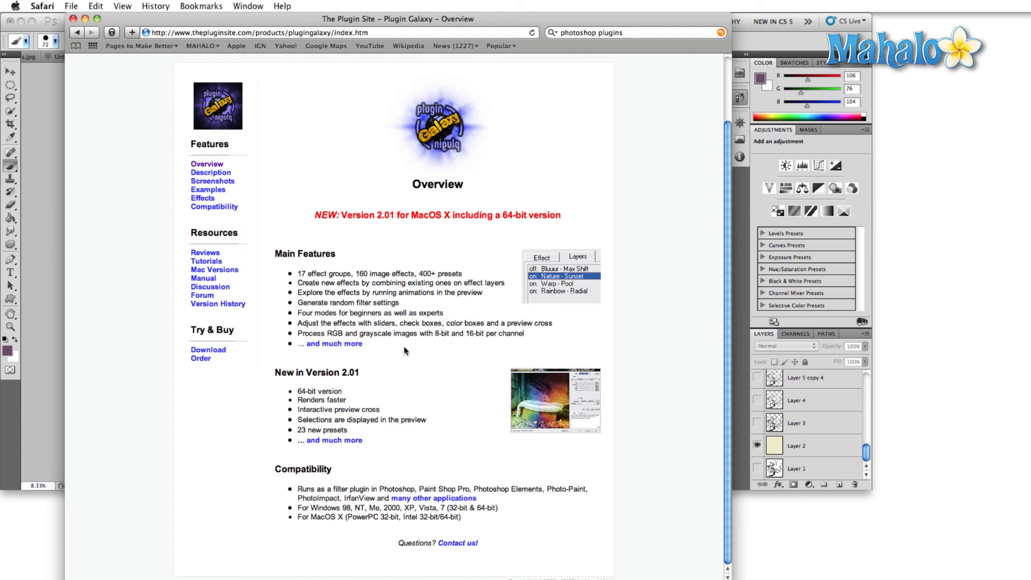
pyautogui.click(214, 349)
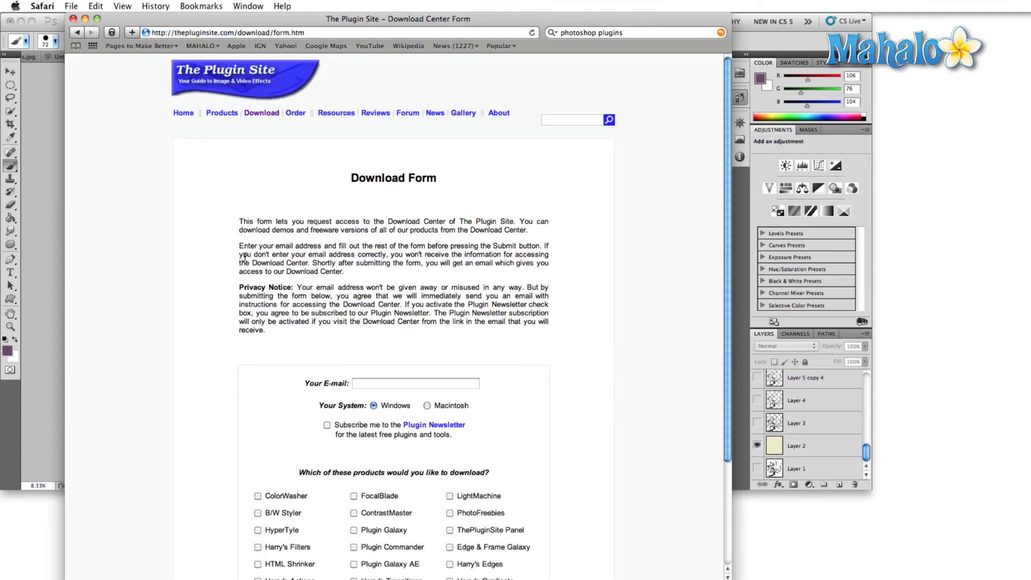
pyautogui.scroll(-5, 453, 364)
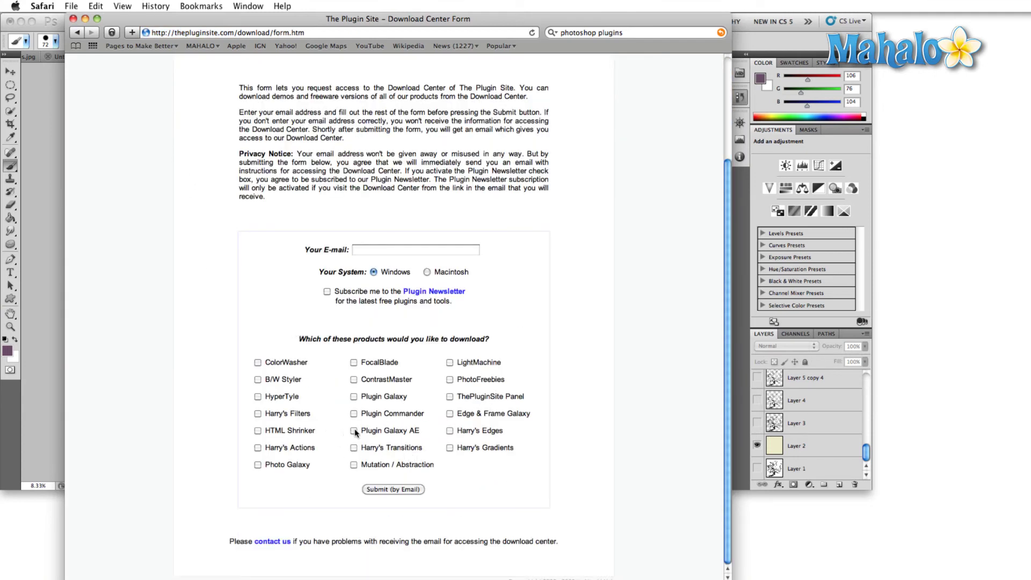
pyautogui.click(354, 397)
pyautogui.click(409, 249)
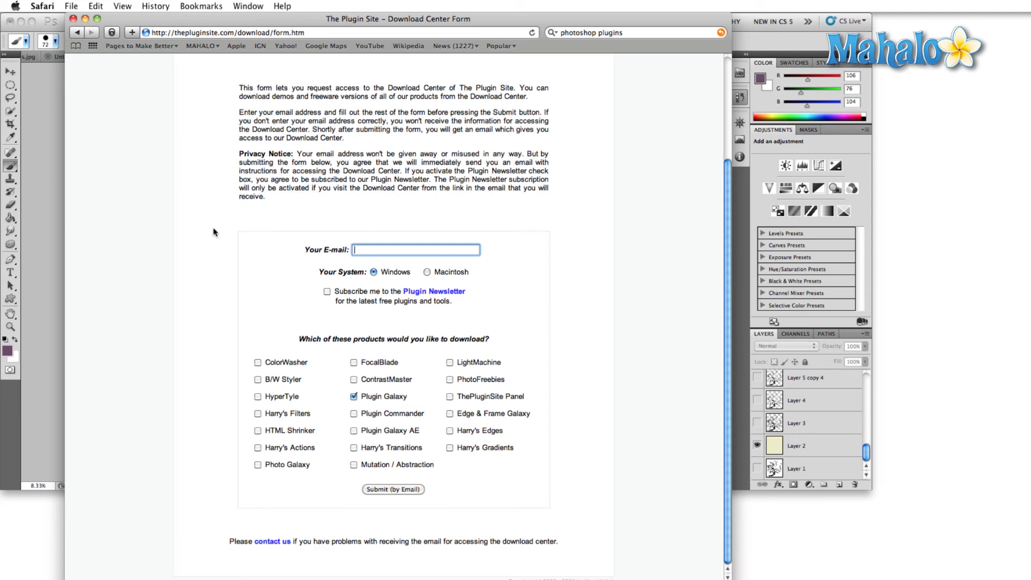
pyautogui.click(77, 33)
pyautogui.click(77, 34)
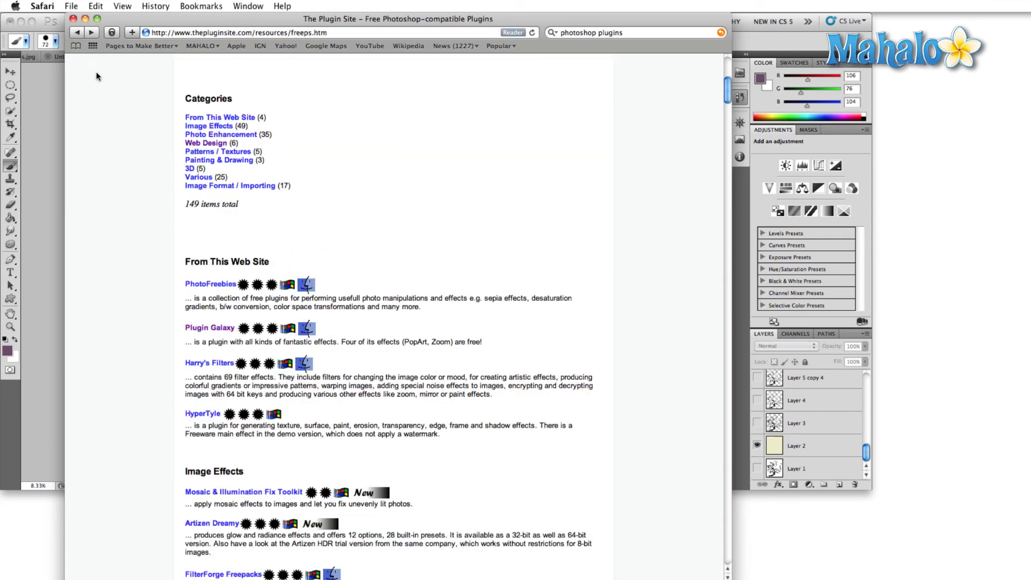
# Back on the 'photoshop plugins' results, check a Plugin Site result, then open Free Photoshop Plugins.
pyautogui.click(76, 33)
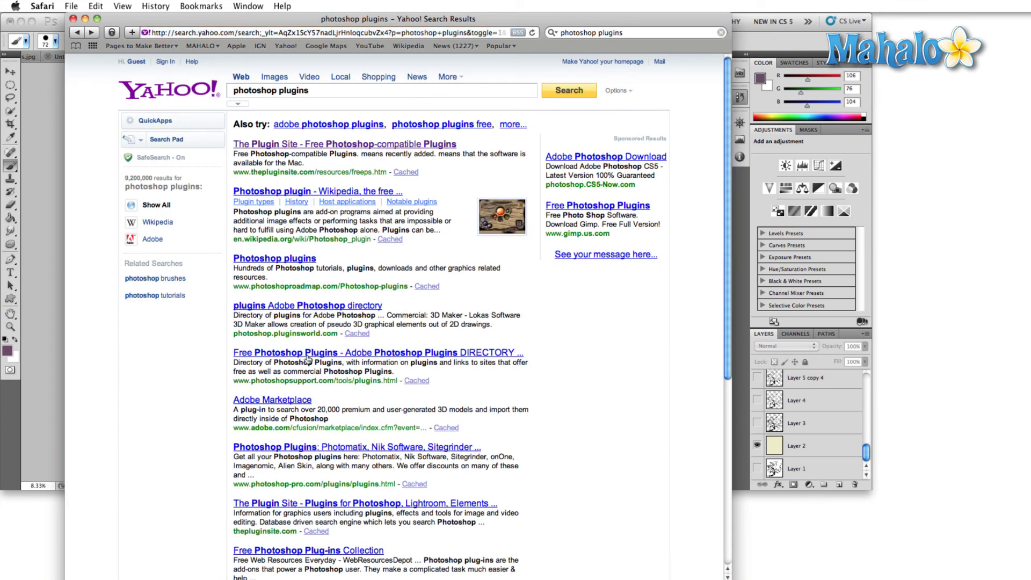
pyautogui.scroll(-10, 333, 398)
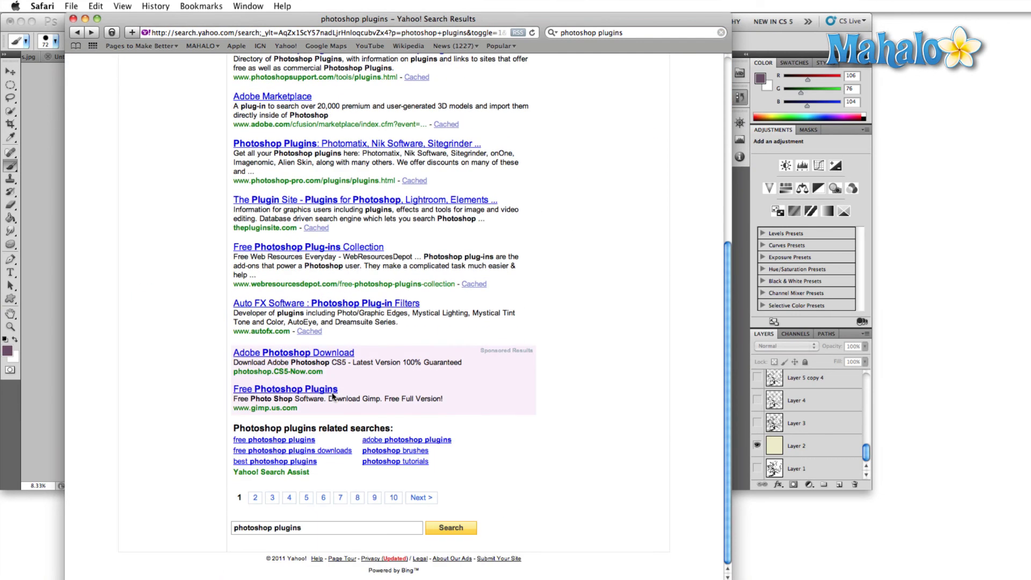
pyautogui.scroll(3, 333, 398)
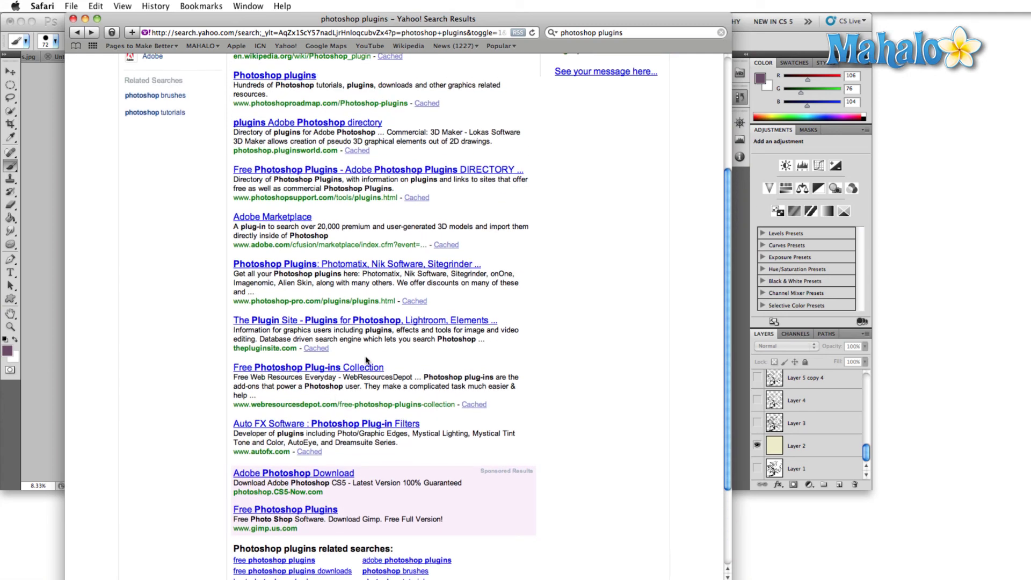
pyautogui.click(365, 320)
pyautogui.press('super+bracketleft')
pyautogui.scroll(5, 378, 321)
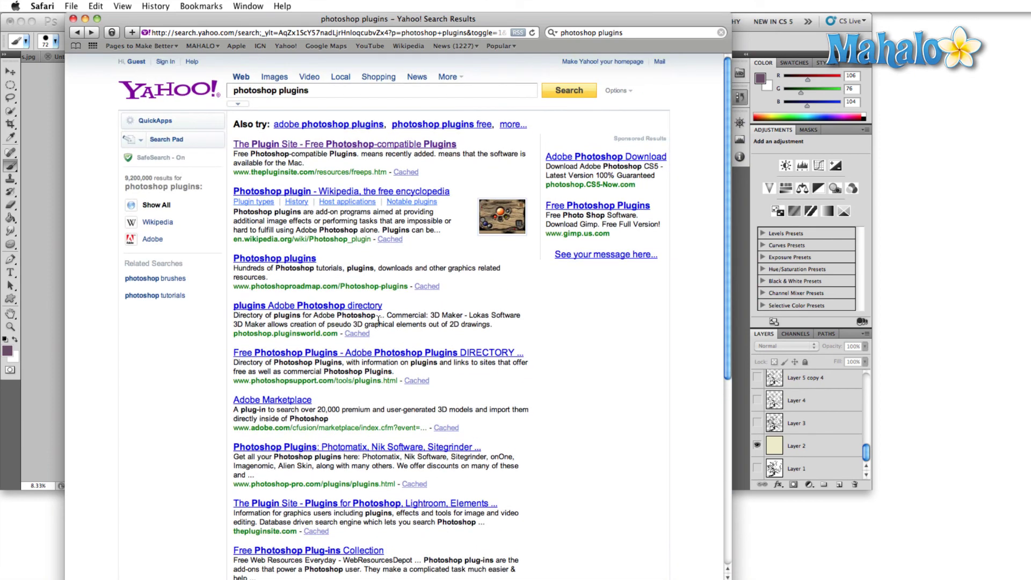
pyautogui.click(306, 352)
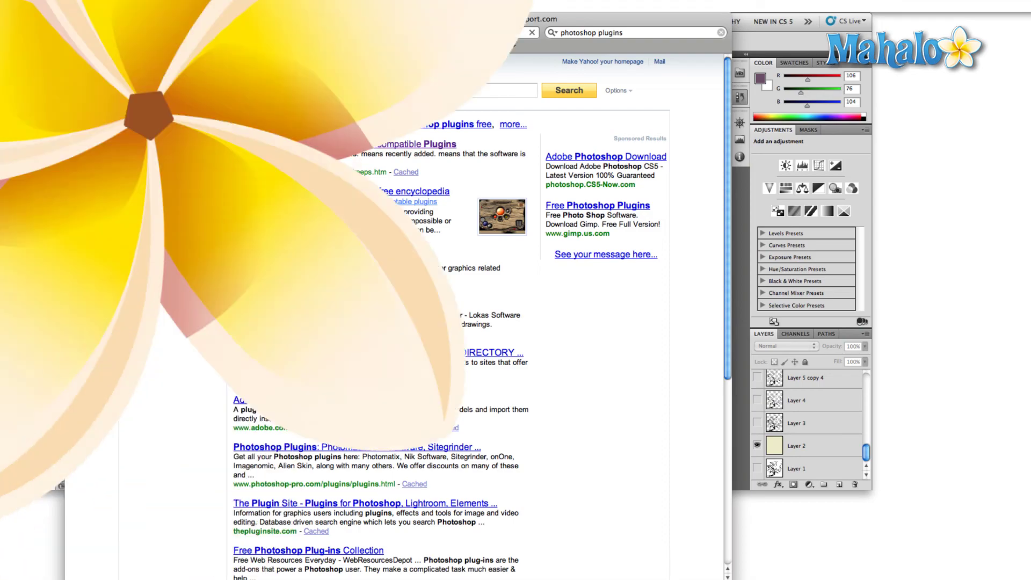